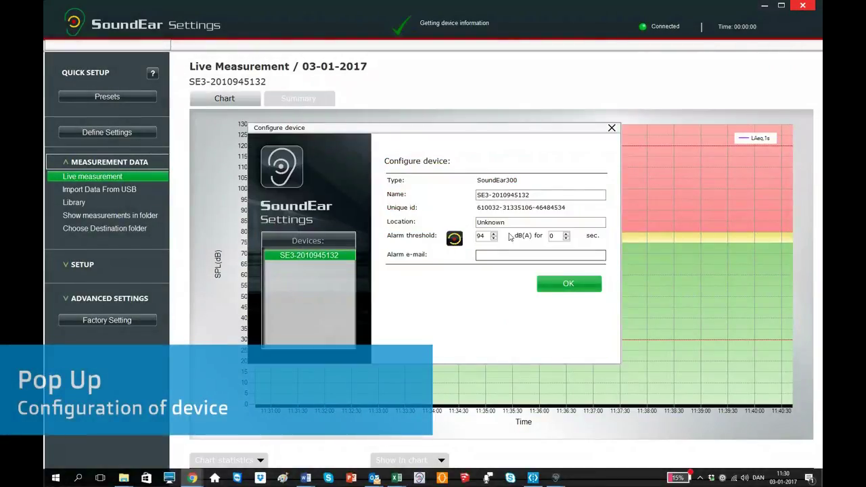
- Replace the device name with 'Test 1' and write it to the meter
left_click(535, 194)
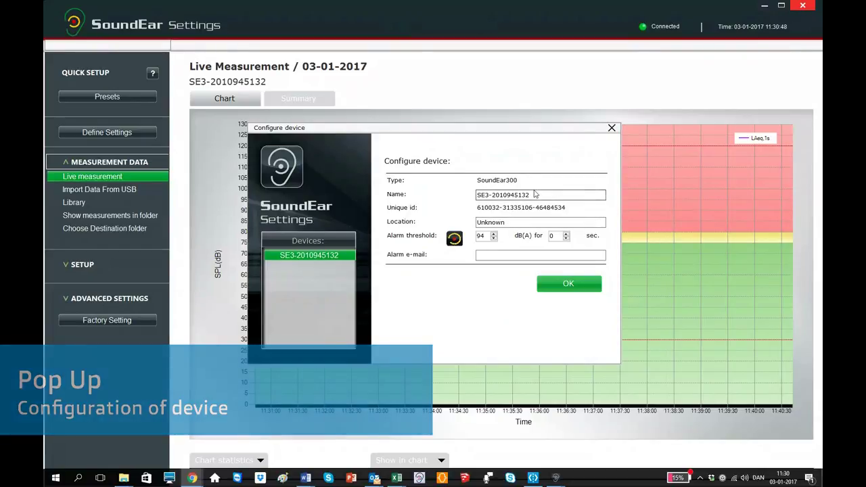
left_click_drag(534, 195, 467, 196)
type("Tes")
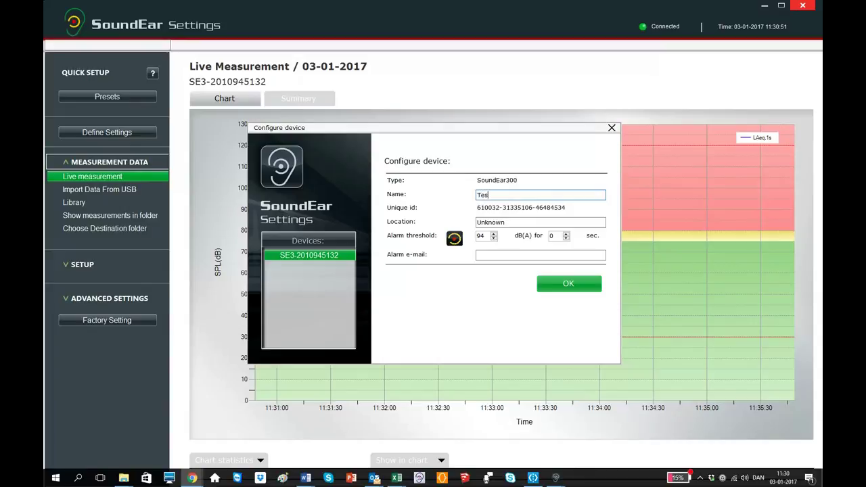
type("t 1")
left_click(592, 288)
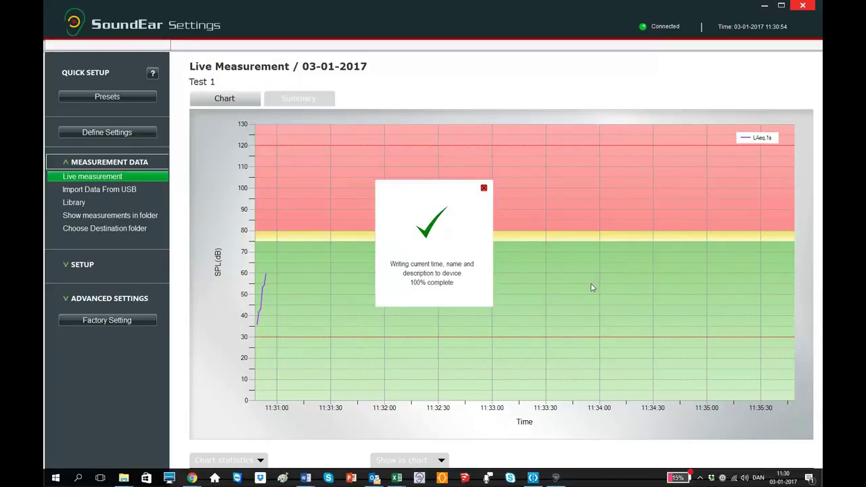
left_click(483, 188)
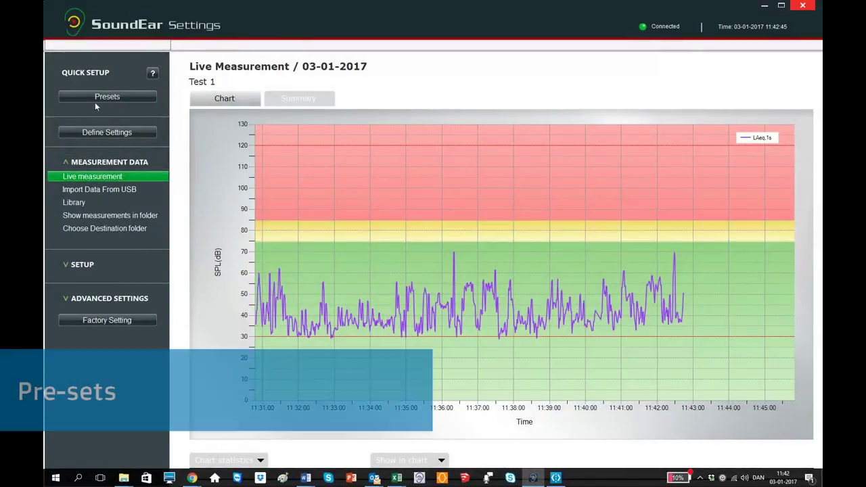
- Choose the Industry preset under Quick Setup Presets and configure the meter with it
left_click(99, 94)
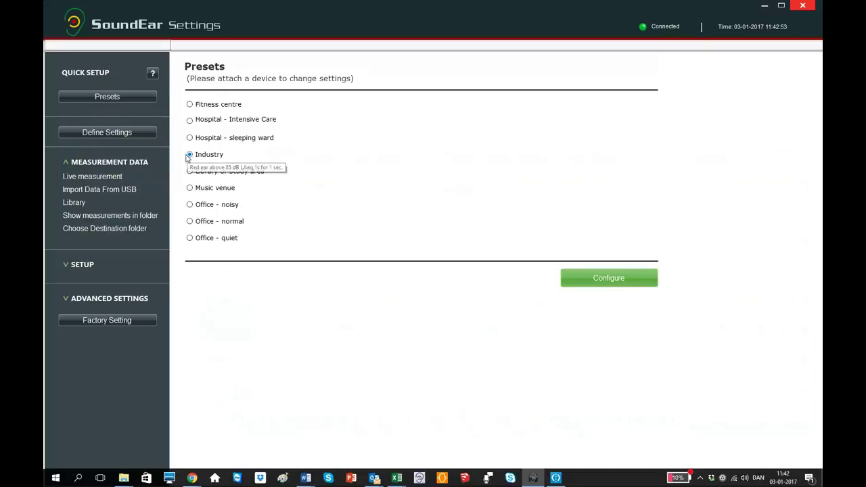
left_click(586, 278)
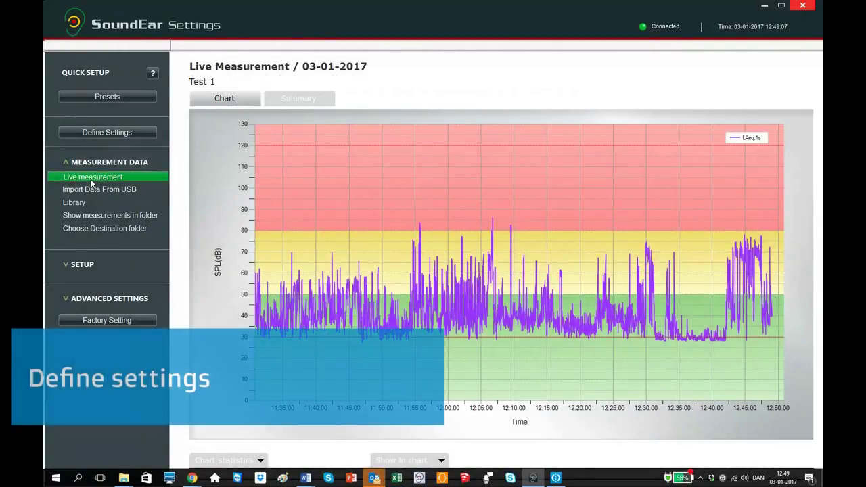
- Drag the green, yellow and red day thresholds to 20, 50 and 80 dB and configure
left_click(102, 134)
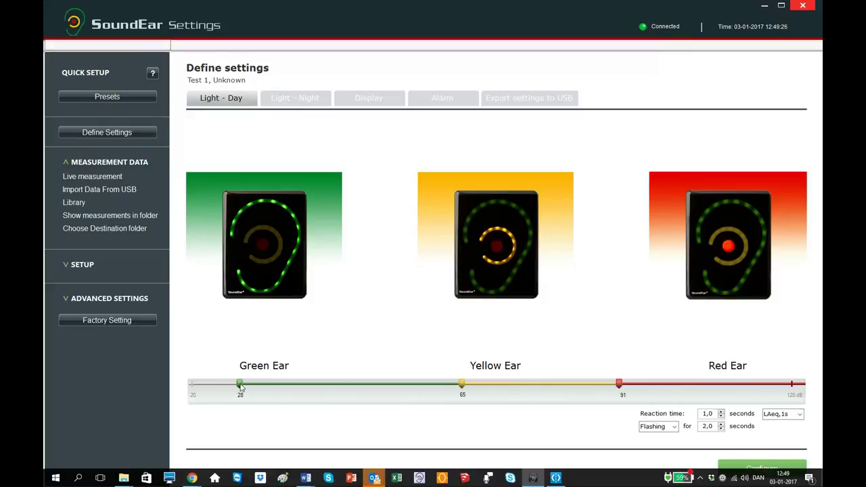
left_click_drag(241, 384, 190, 384)
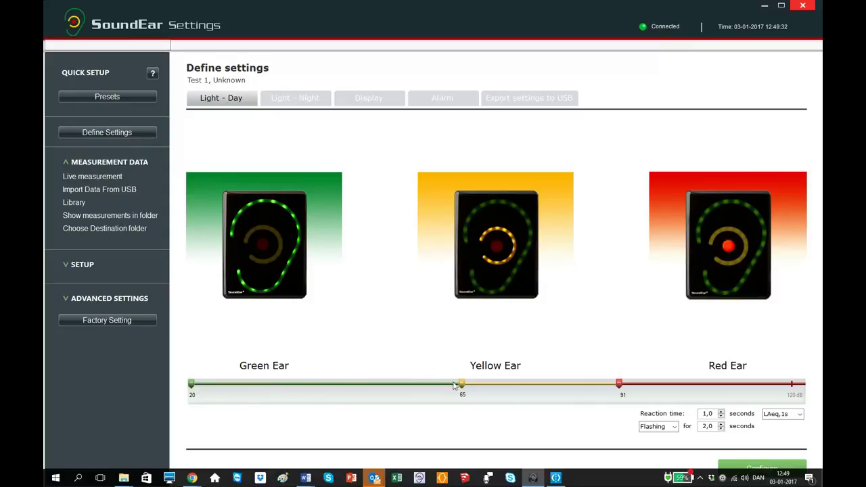
left_click_drag(461, 386, 373, 387)
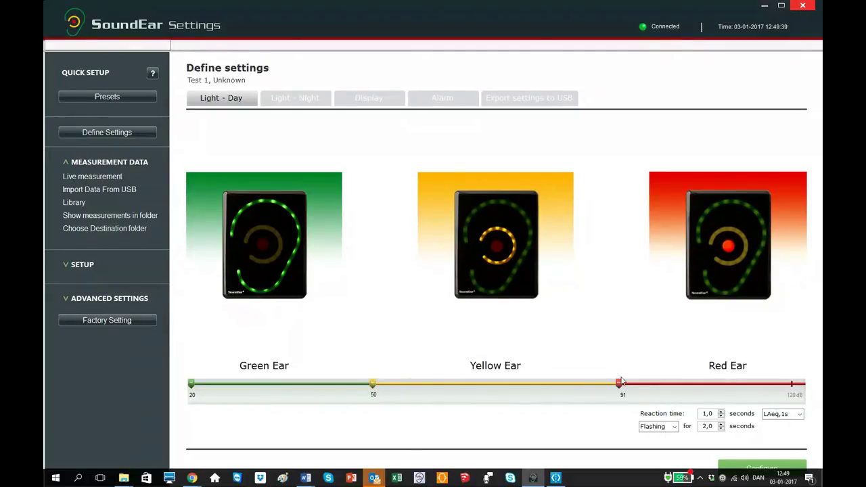
left_click_drag(617, 385, 552, 385)
left_click(765, 465)
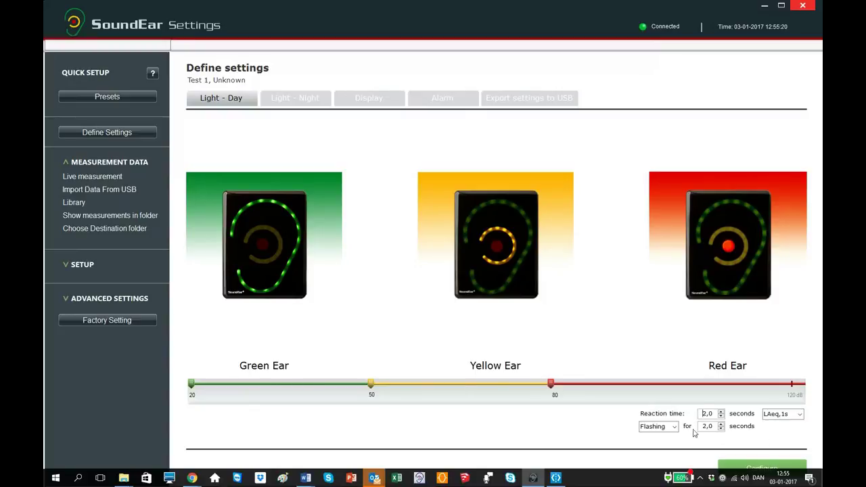
- Keep flashing lights driven by LAeq,1s for the daytime lights and configure the device
left_click(675, 427)
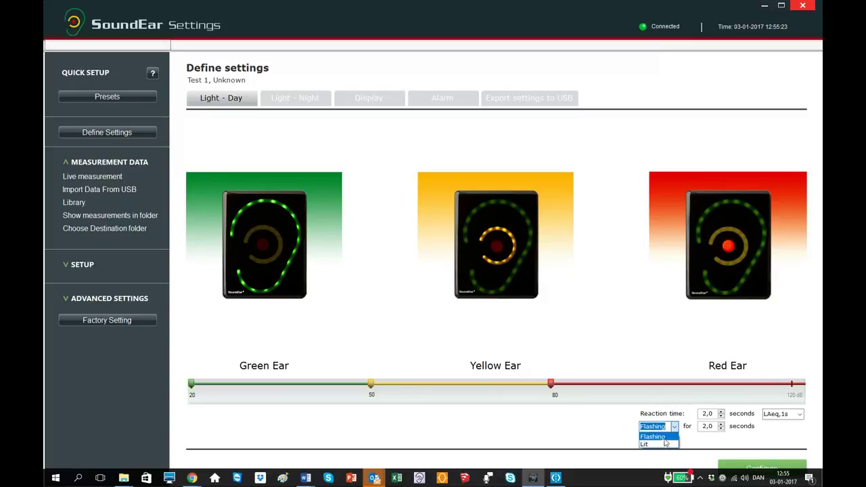
left_click(666, 438)
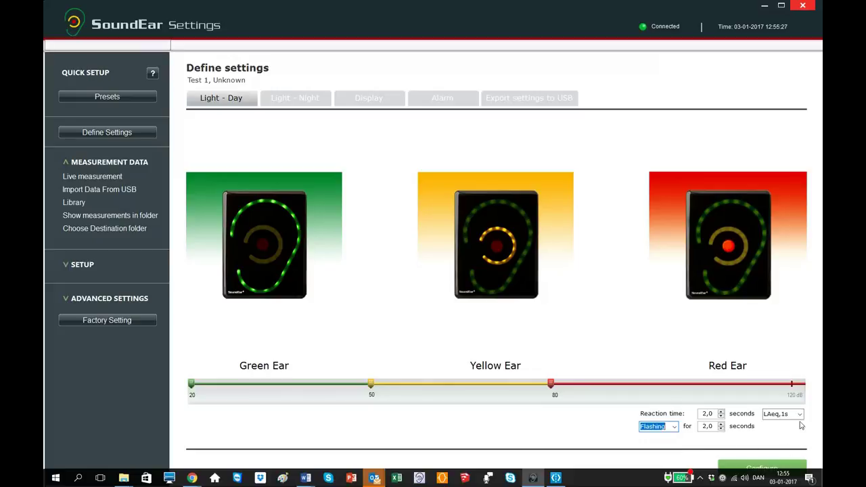
left_click(799, 415)
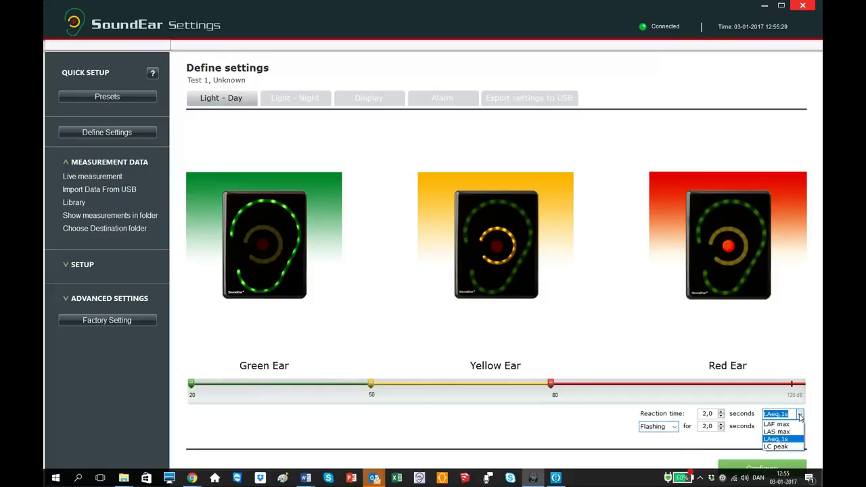
left_click(792, 444)
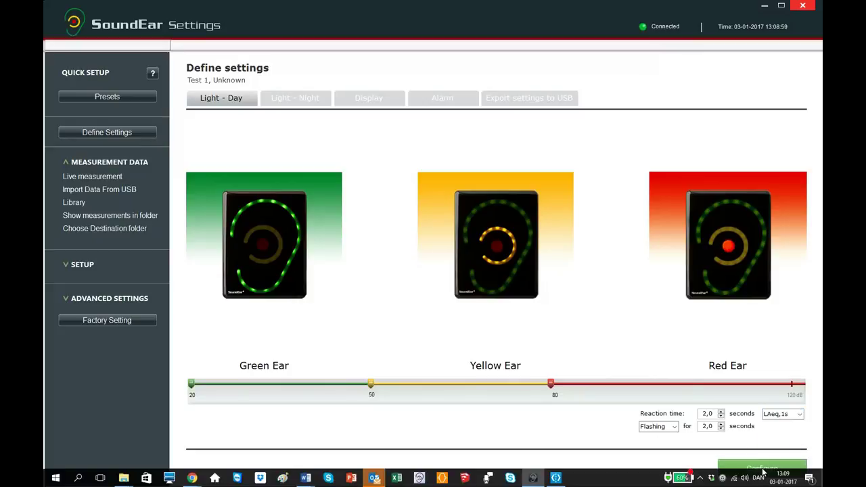
left_click(764, 470)
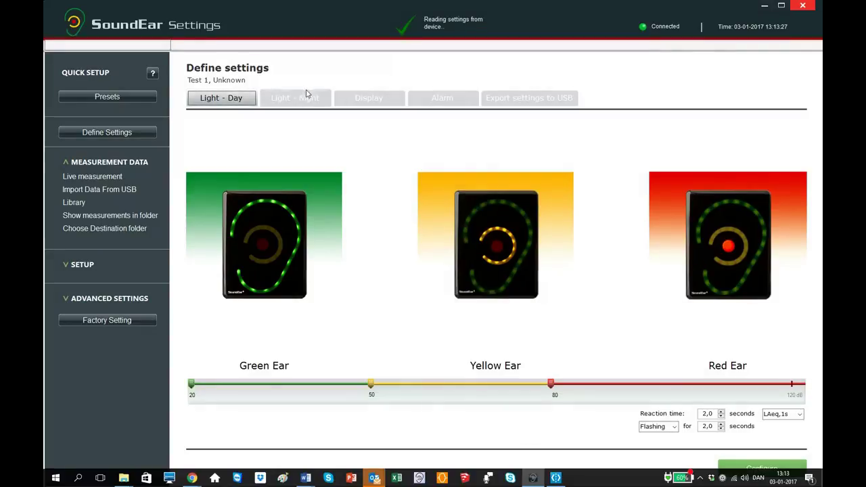
left_click(293, 100)
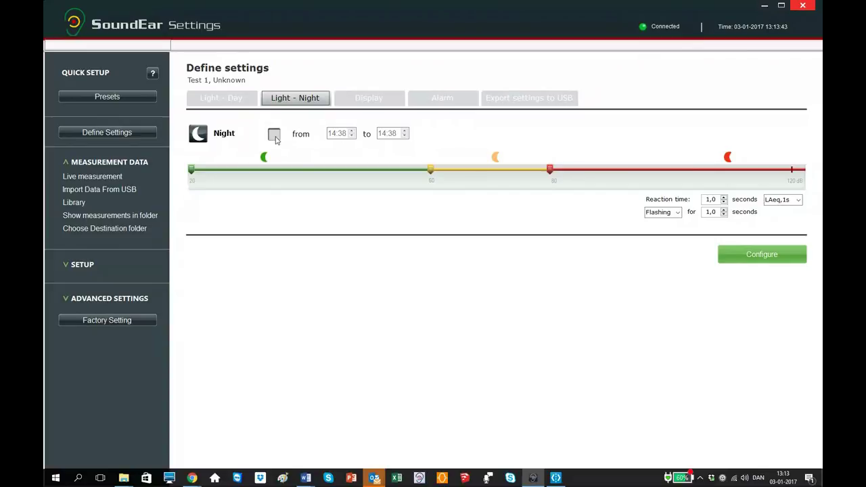
- Tick Night, set it to run from 21:00 to 07:00, and configure the device
left_click(274, 136)
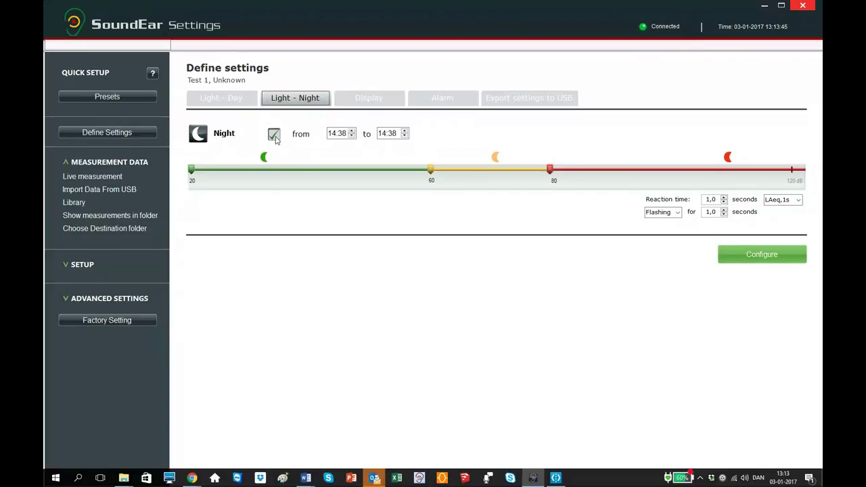
left_click(331, 135)
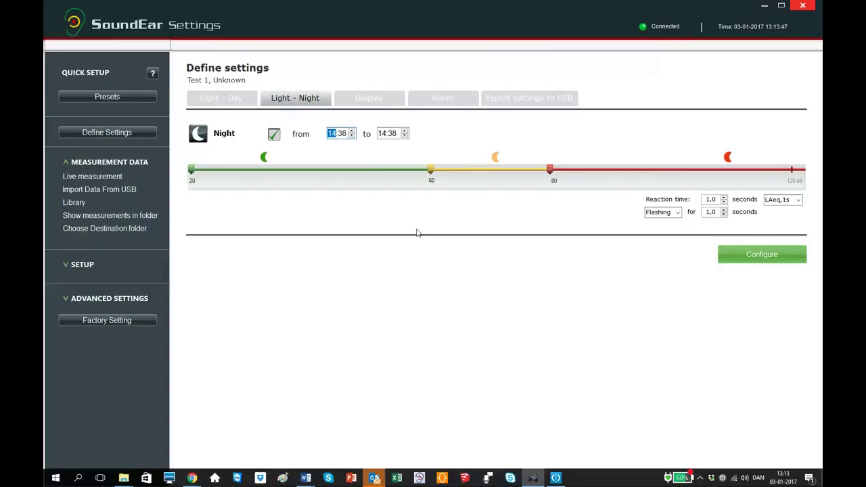
type("21:00")
key("Tab")
left_click(382, 136)
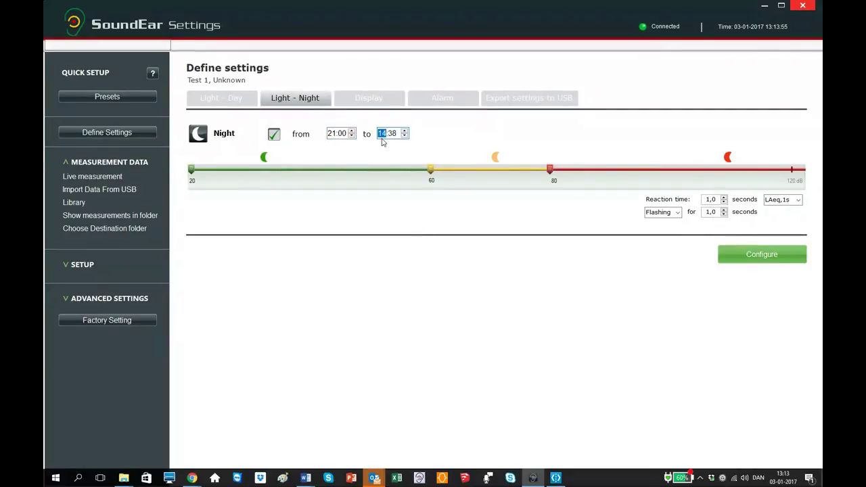
type("07")
key("Right")
type("0")
left_click(771, 258)
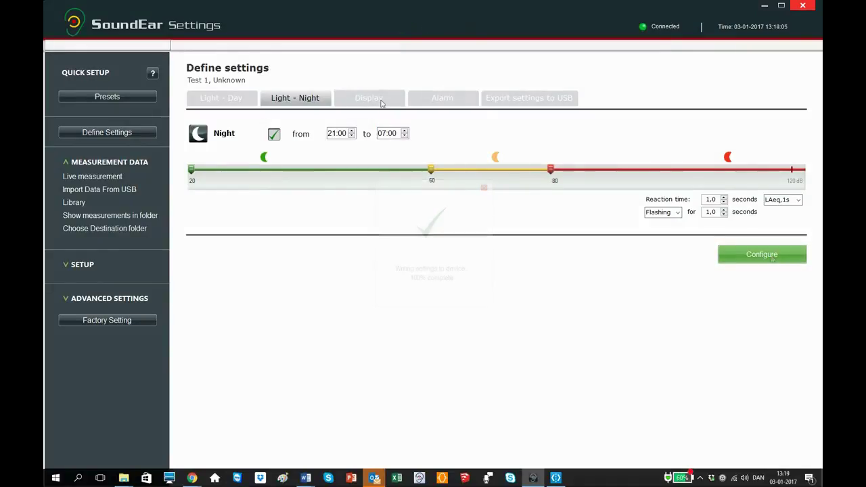
- Keep LAeq,1s shown on the locked device display and configure the meter
left_click(381, 100)
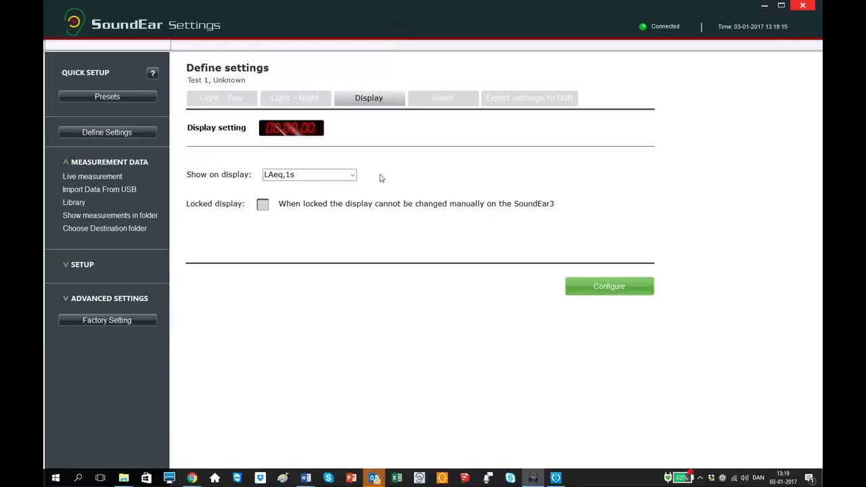
left_click(352, 174)
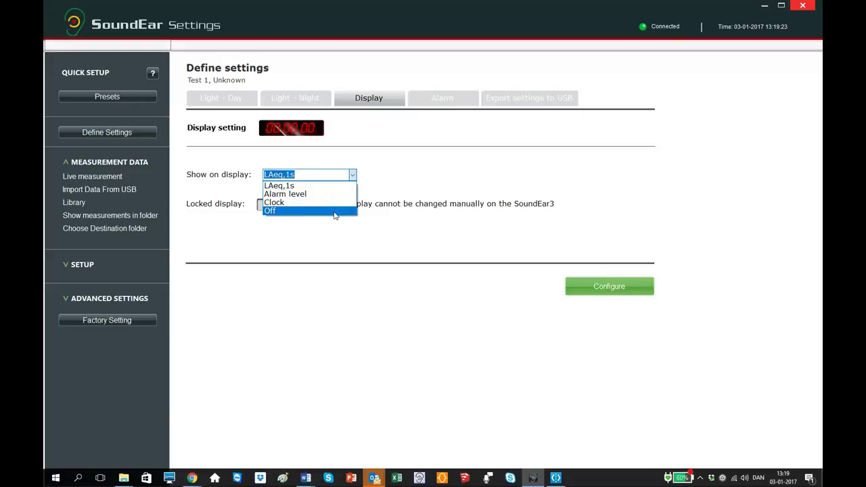
left_click(466, 240)
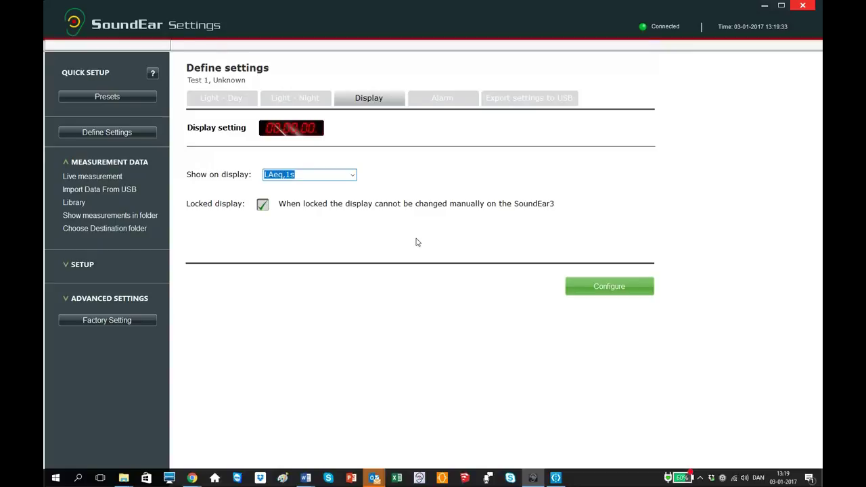
left_click(612, 291)
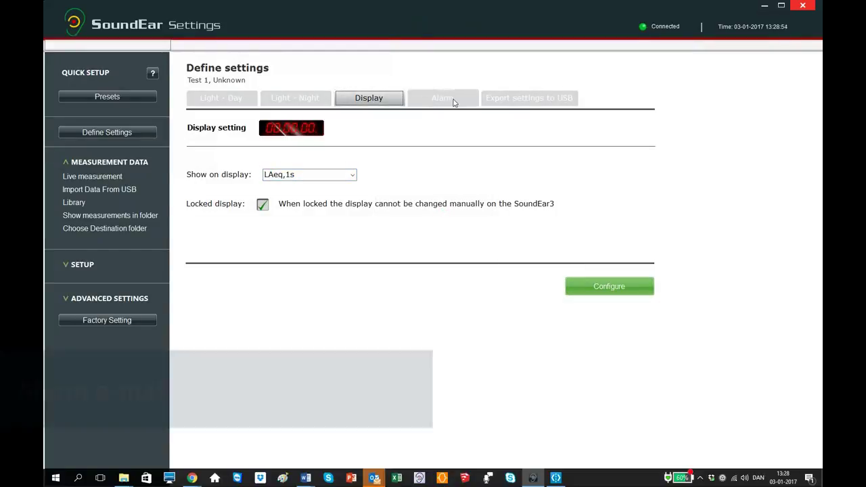
left_click(453, 100)
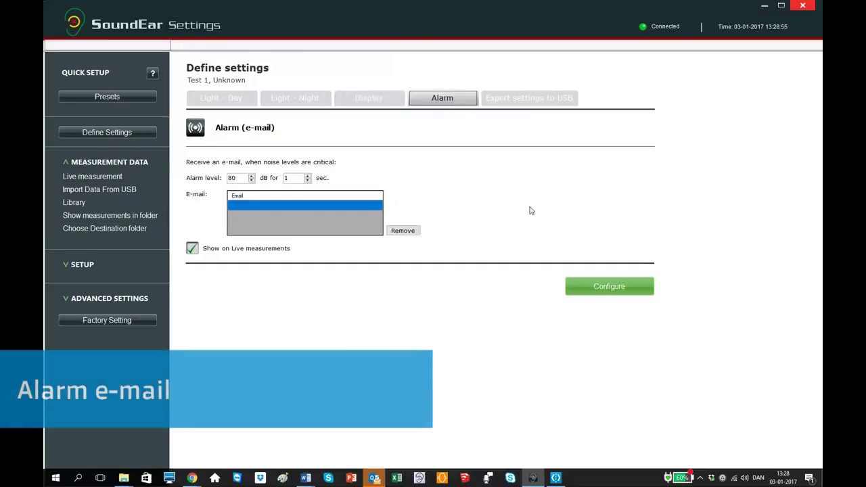
- Set the alarm level to 90 dB for 5 sec, add a recipient e-mail address, and configure
double_click(235, 178)
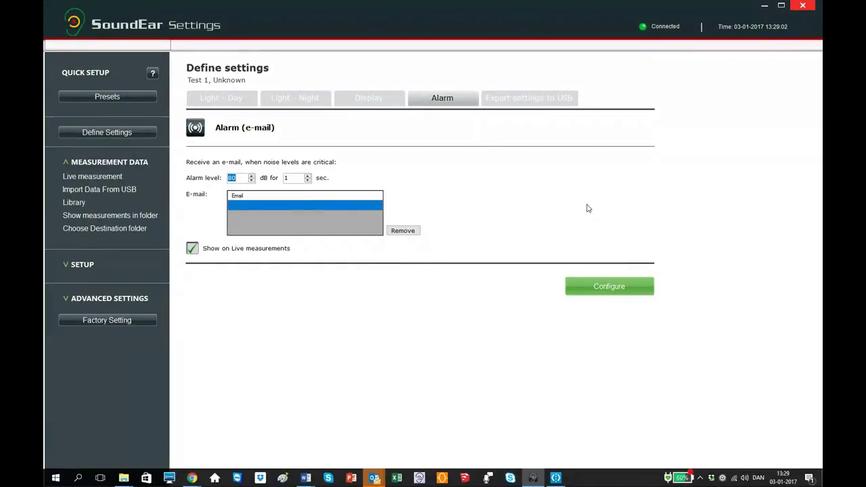
type("9")
type("5")
left_click(266, 204)
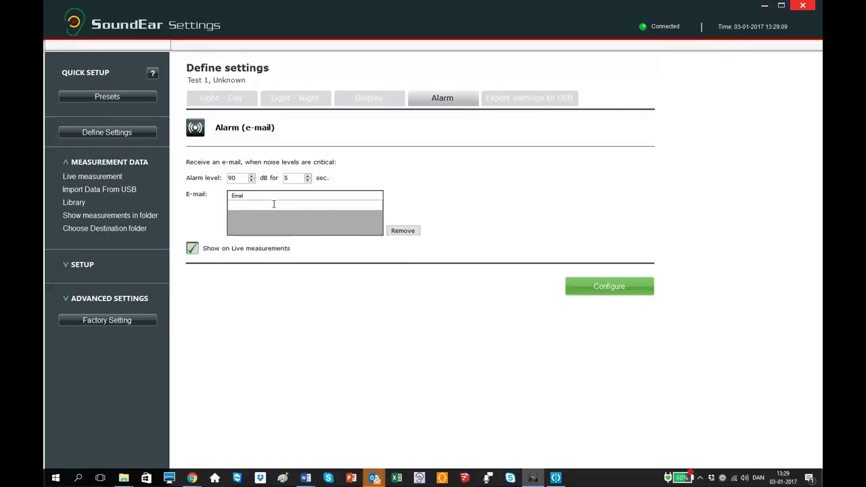
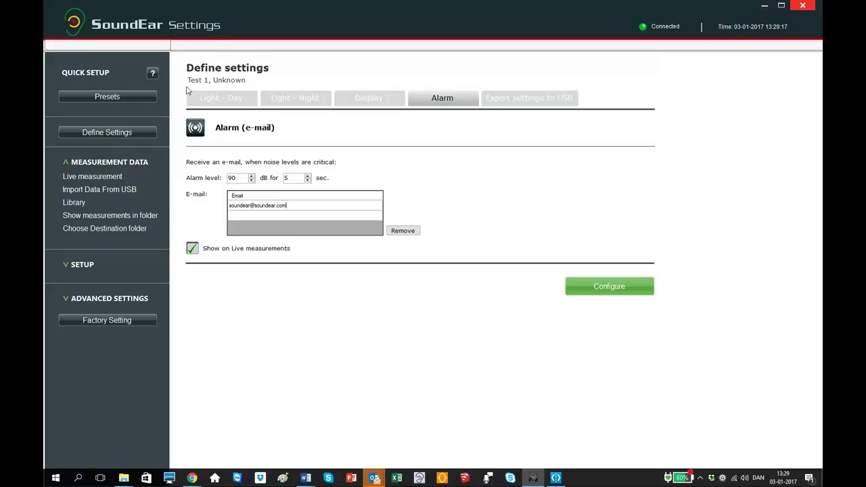
left_click(189, 251)
left_click(190, 249)
left_click(582, 285)
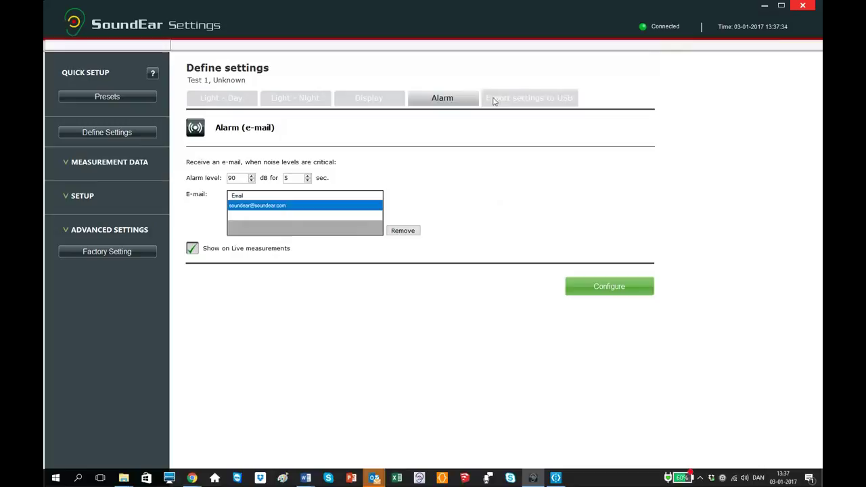
- Read the Export settings to USB page, then open the User Manual under SETUP
left_click(522, 100)
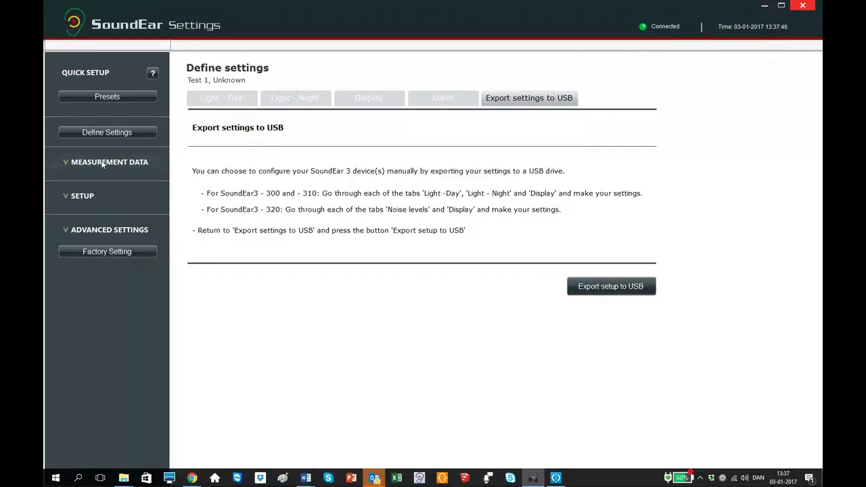
left_click(88, 197)
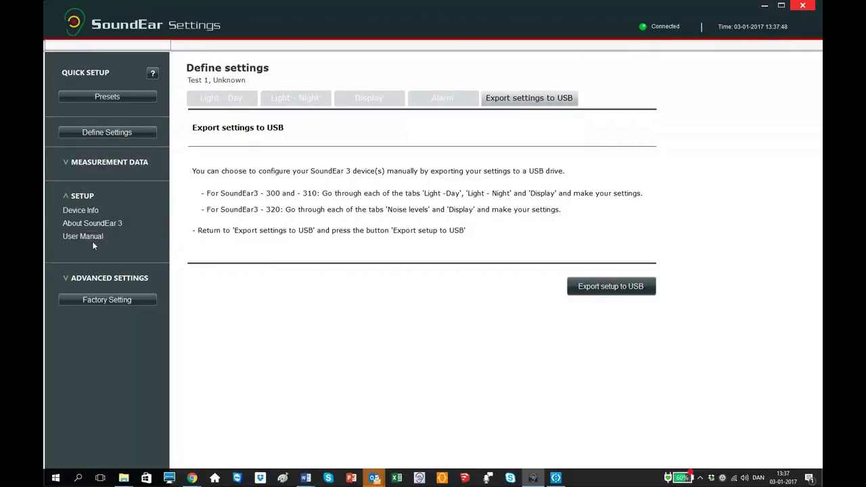
left_click(92, 237)
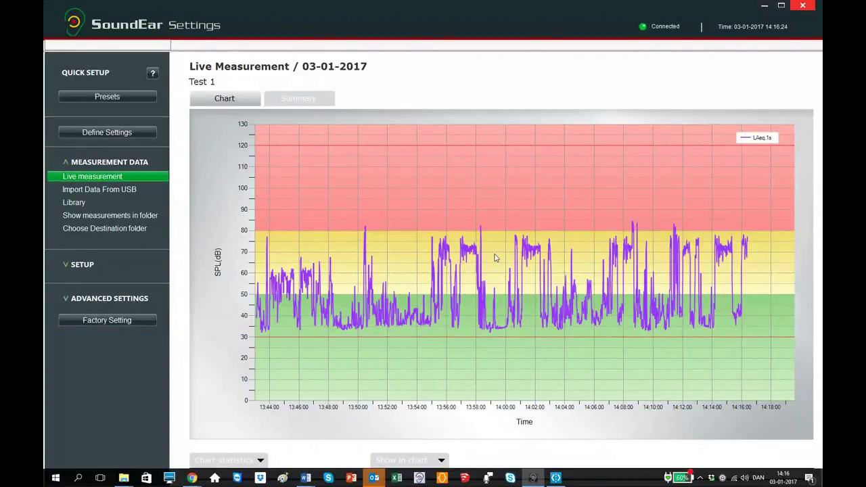
- Mark 13:59–14:04, view the Summary pie, and check LAeq,total 79,3 dB(A) in Chart statistics
left_click_drag(495, 257, 426, 255)
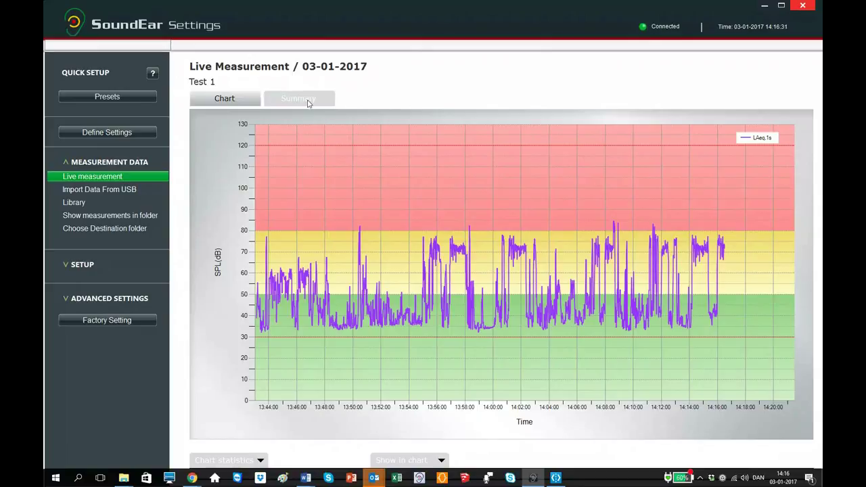
left_click(308, 102)
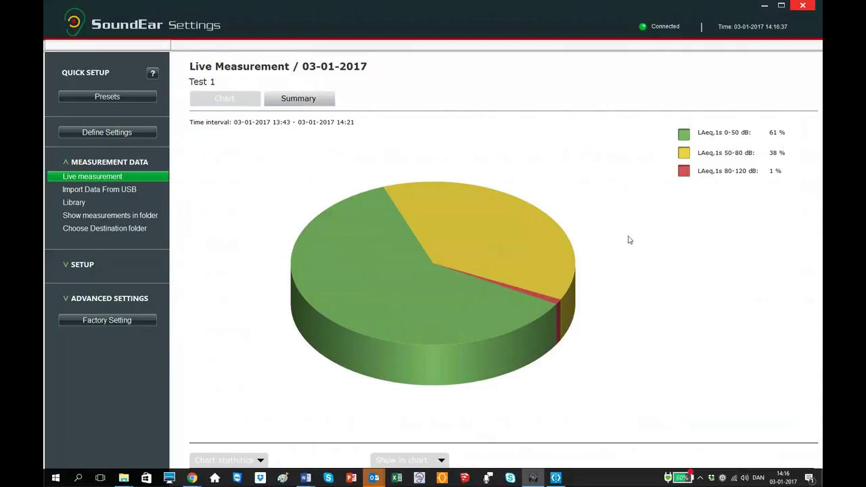
left_click(255, 463)
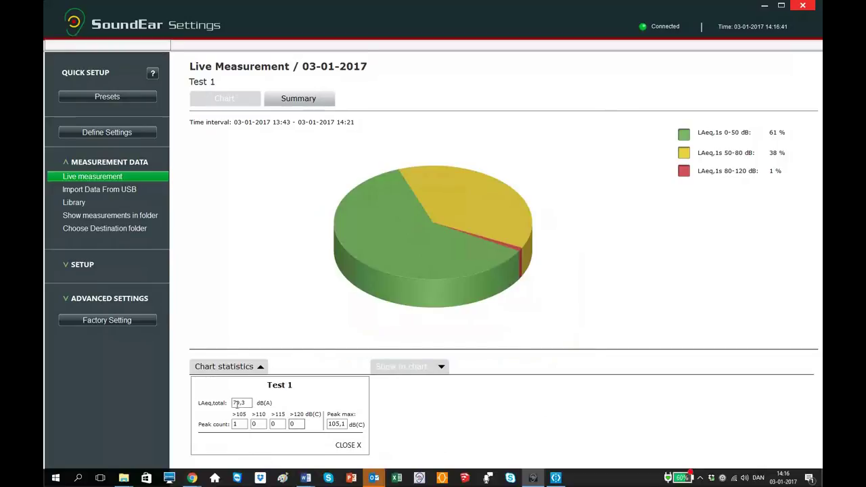
left_click(248, 402)
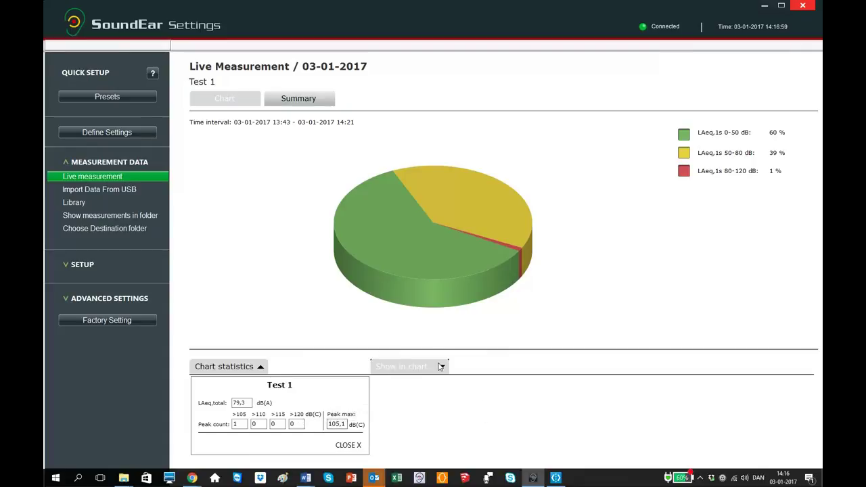
- Plot LCpk, LAF and LAS max curves in turn, then LAeq averaged over 15-minute intervals
left_click(440, 366)
left_click(226, 103)
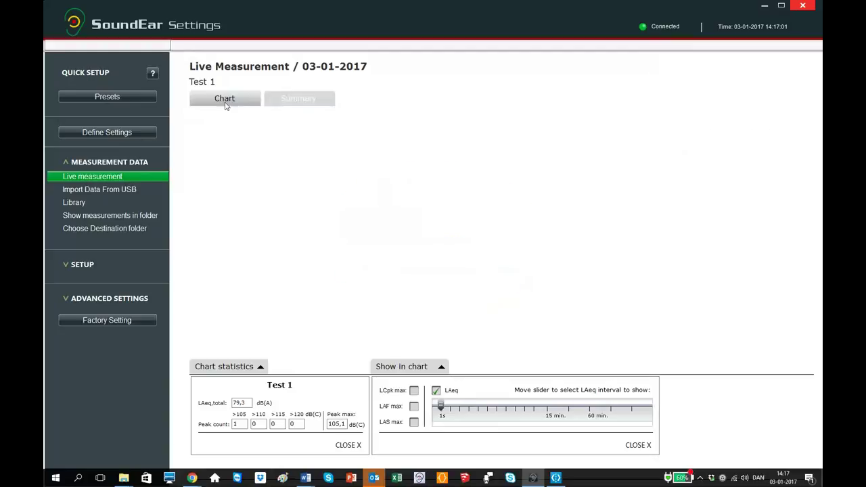
left_click(413, 390)
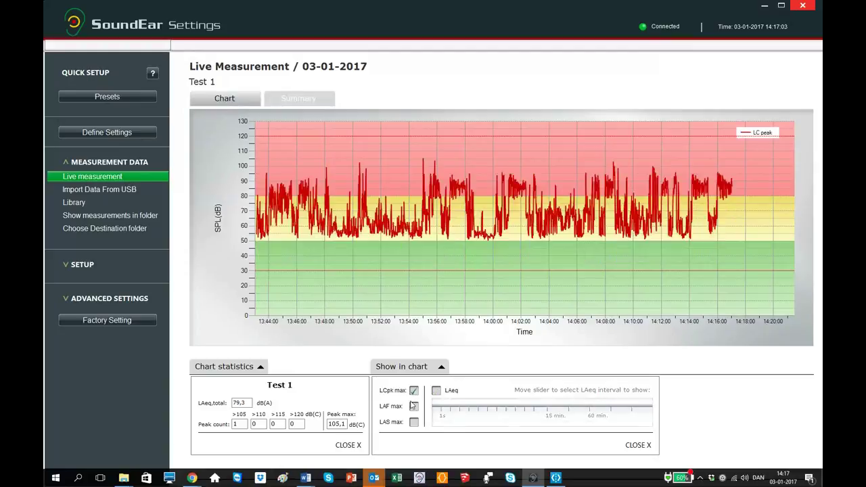
left_click(413, 406)
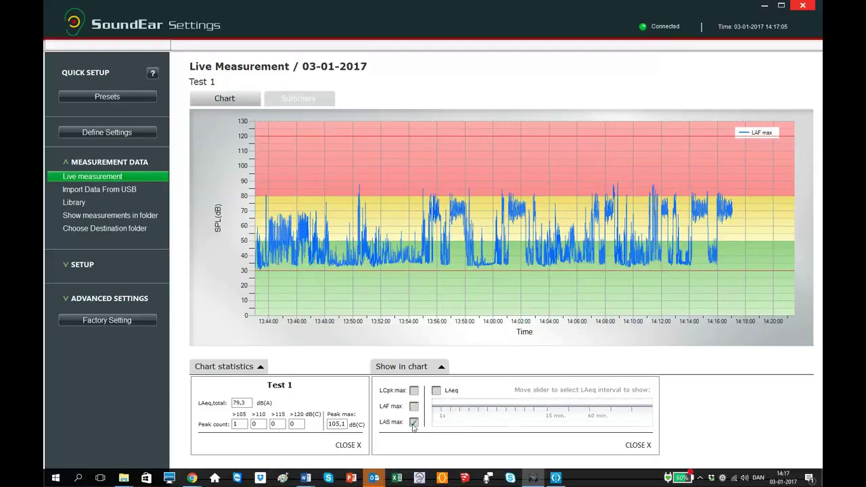
left_click(414, 422)
left_click(436, 390)
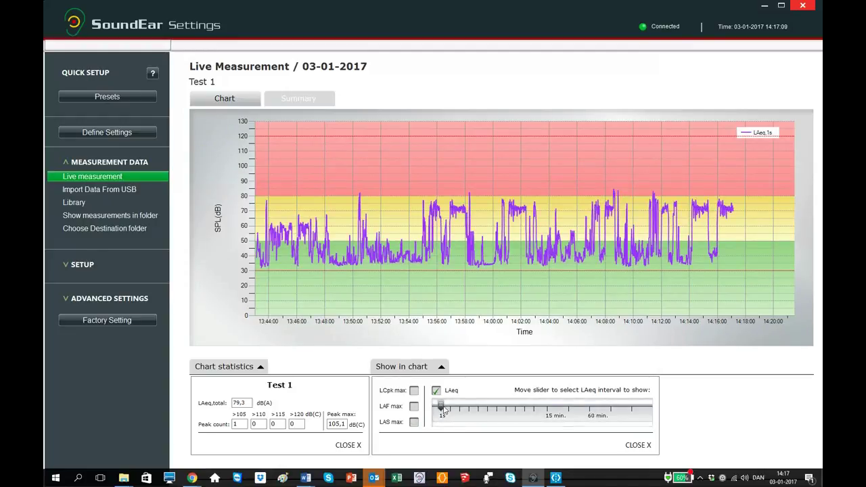
mouse_move(441, 406)
left_mouse_down()
mouse_move(548, 406)
mouse_move(442, 408)
left_mouse_up()
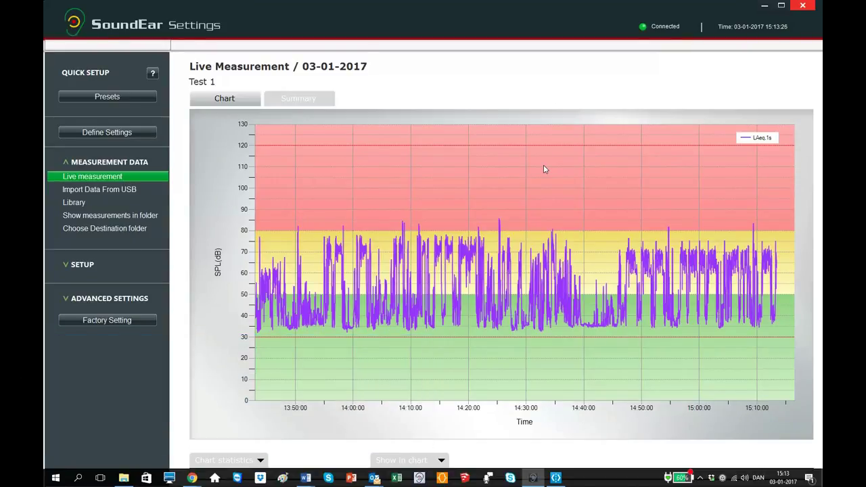
- Import Test 1.ear from USB DISK (D:) as Test 1-2017-01-03.csv, then go to the Library
left_click(116, 191)
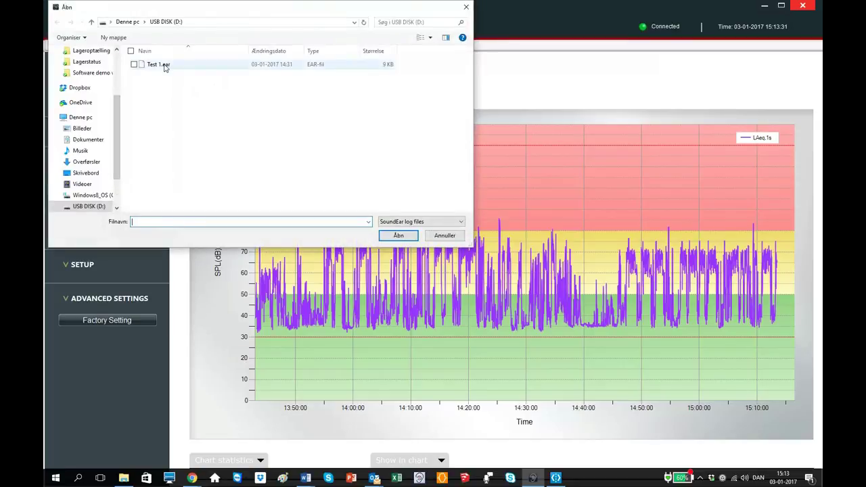
left_click(164, 66)
left_click(398, 236)
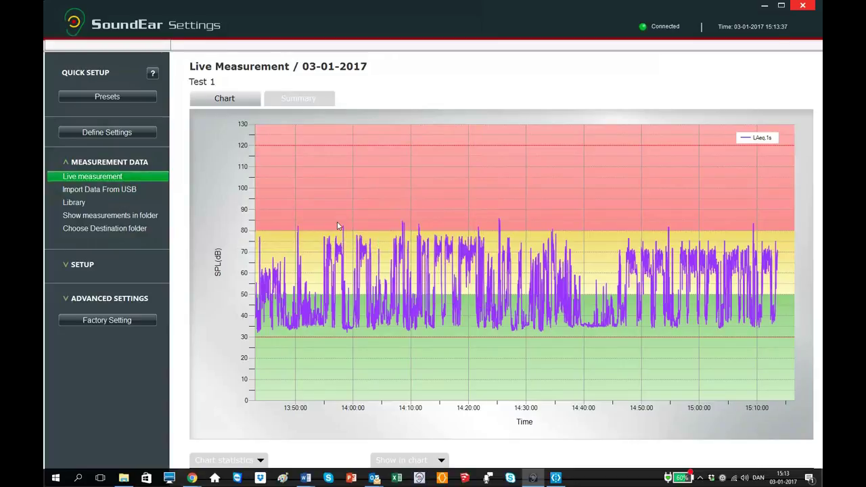
left_click(74, 203)
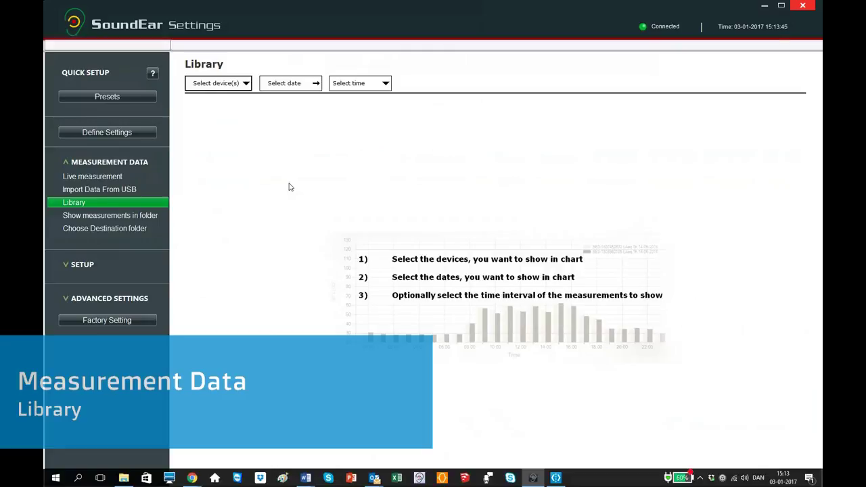
- Select the Test 1 (Internal) device and the date 3 January 2017 for the library chart
left_click(246, 85)
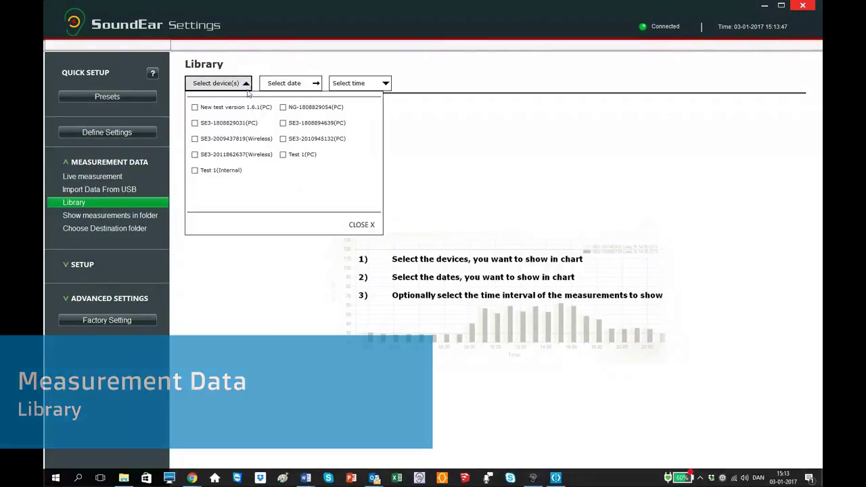
left_click(195, 171)
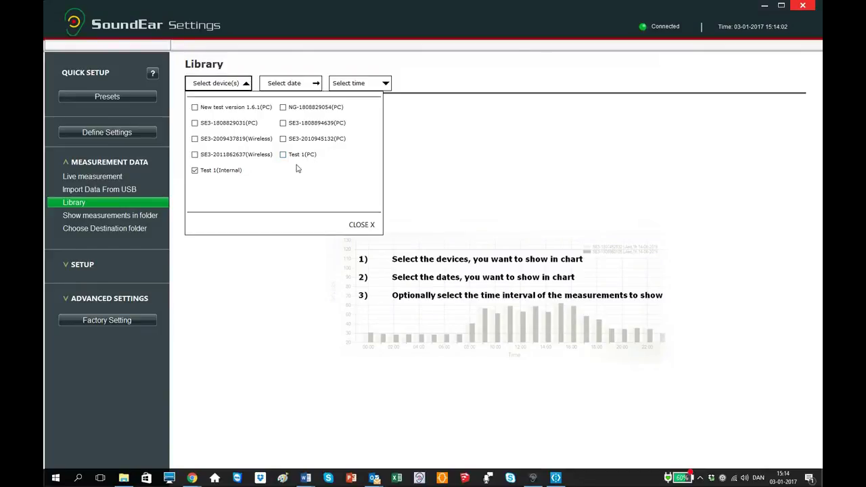
left_click(320, 88)
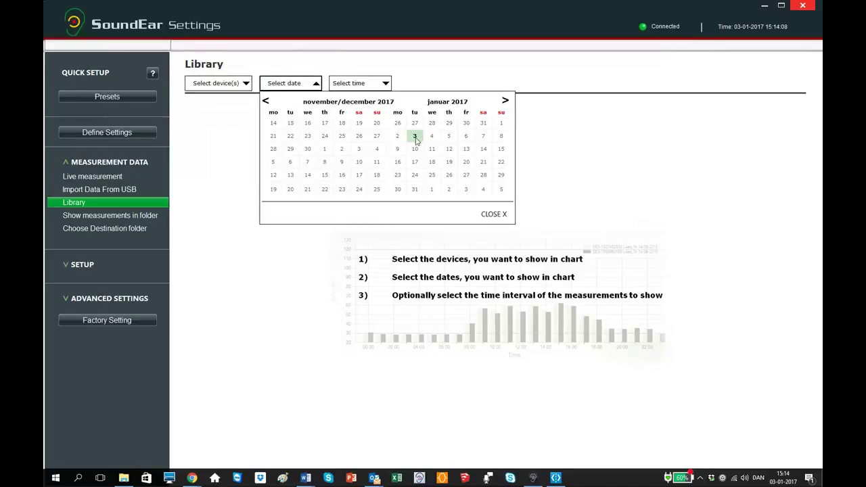
left_click(415, 138)
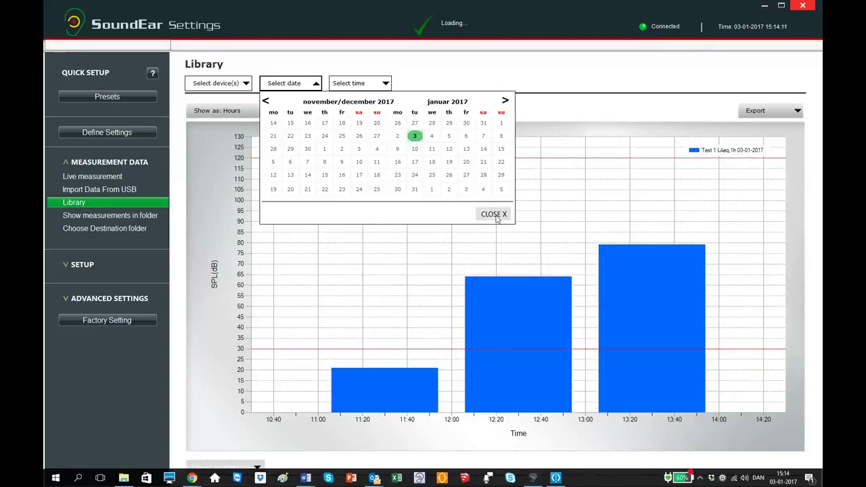
left_click(495, 215)
- Keep the whole-day time interval and open the saved-measurements folder
left_click(374, 86)
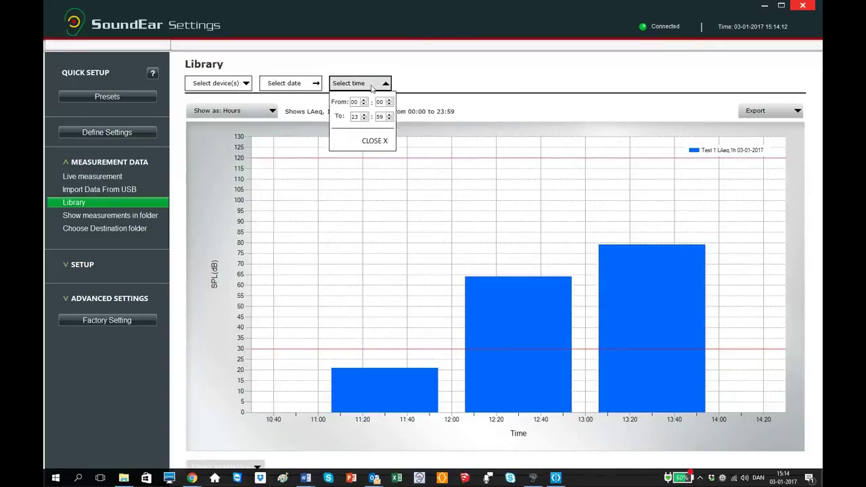
left_click(374, 141)
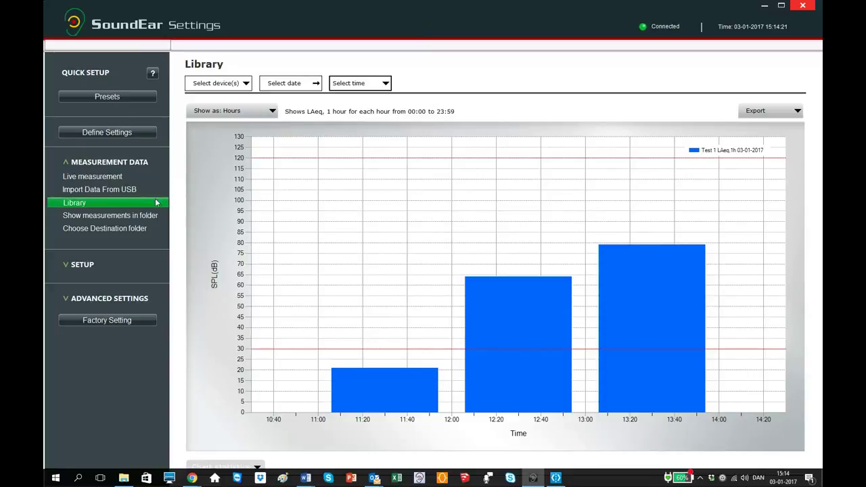
left_click(105, 217)
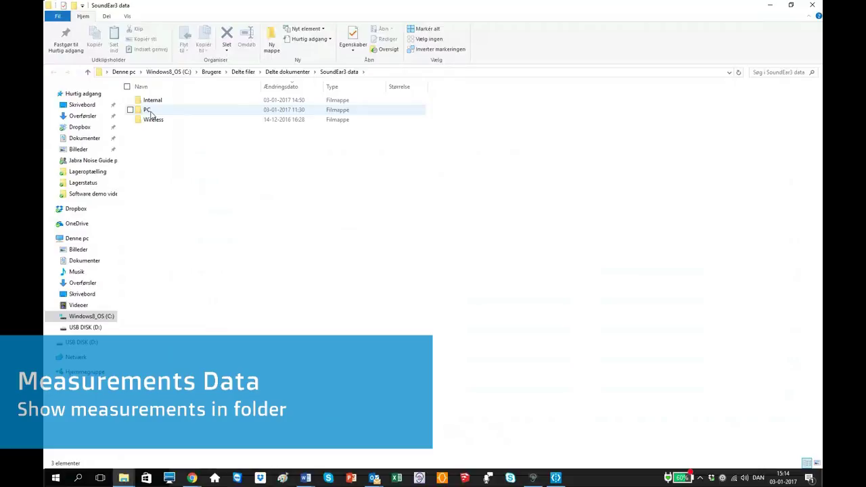
- Browse into PC > New test version 1.6.1 in File Explorer, then close the window
double_click(149, 111)
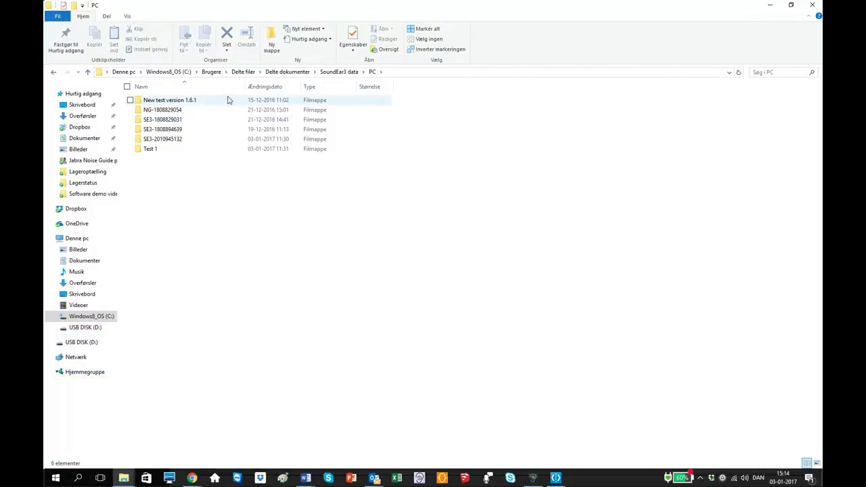
double_click(223, 100)
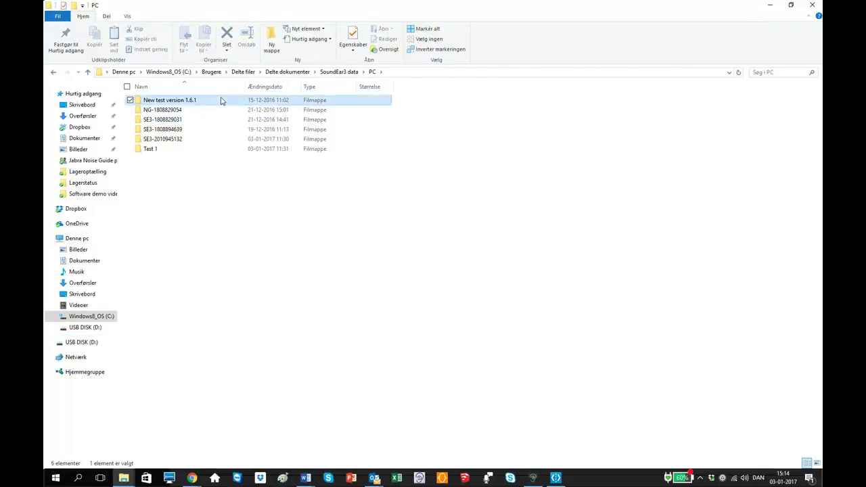
left_click(814, 6)
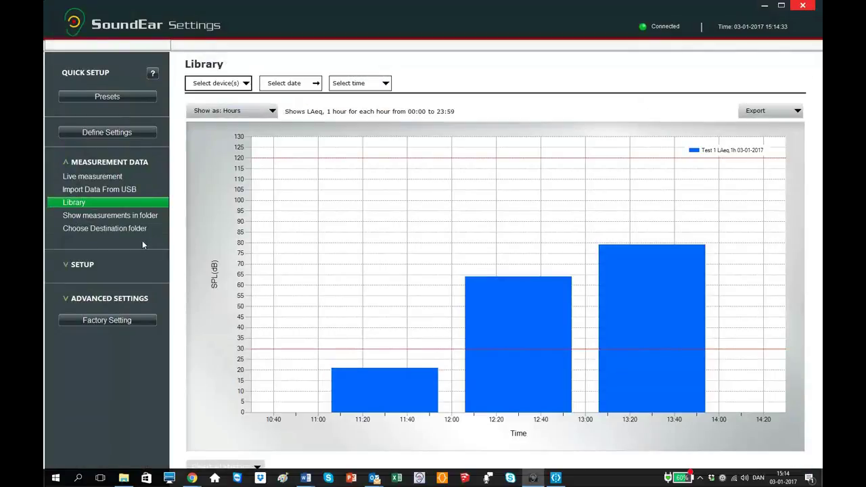
- Look through the destination folder tree and cancel, leaving the save location unchanged
left_click(134, 230)
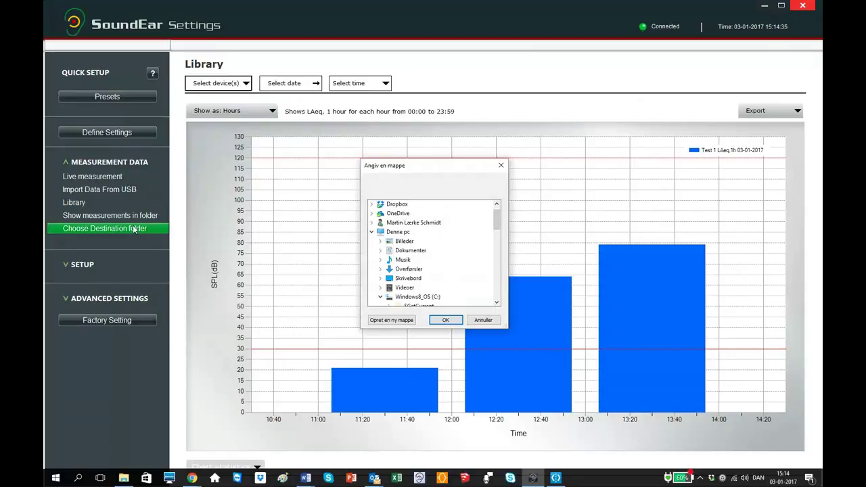
scroll(455, 242, "down", 10)
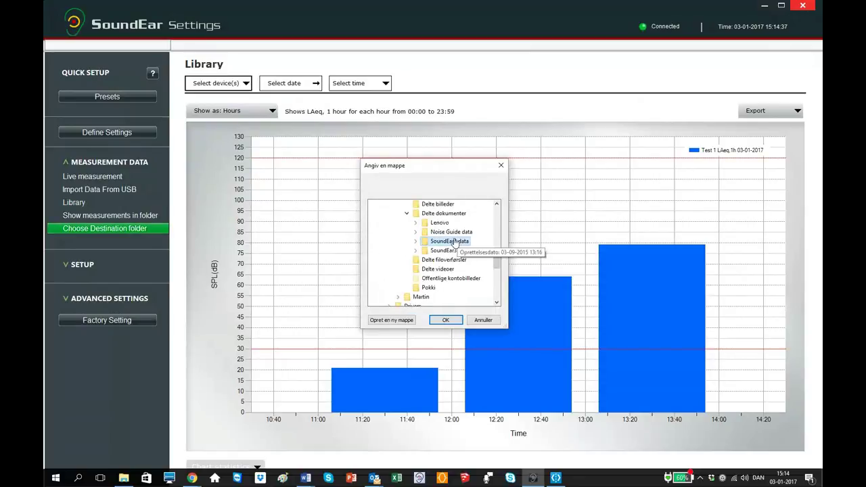
scroll(454, 242, "up", 9)
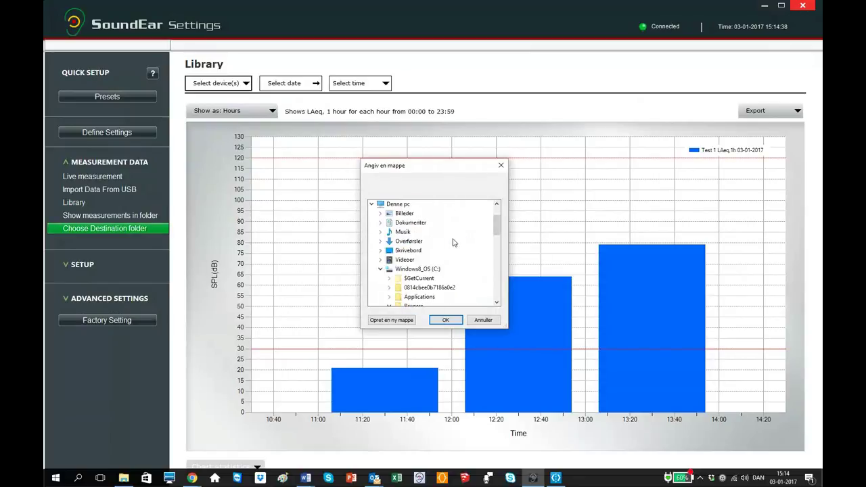
left_click(473, 321)
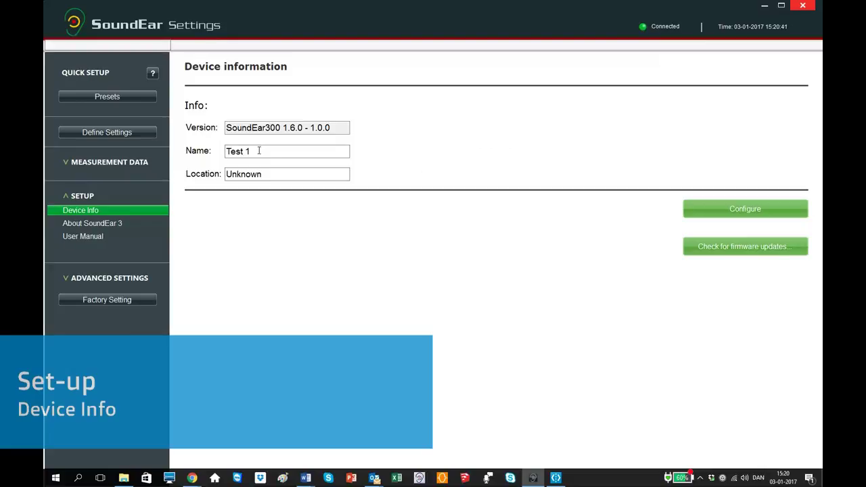
left_click(269, 174)
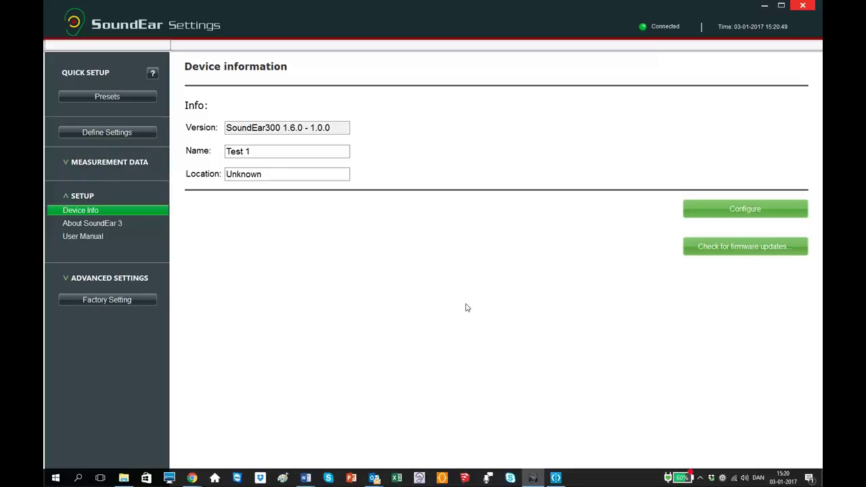
left_click(96, 223)
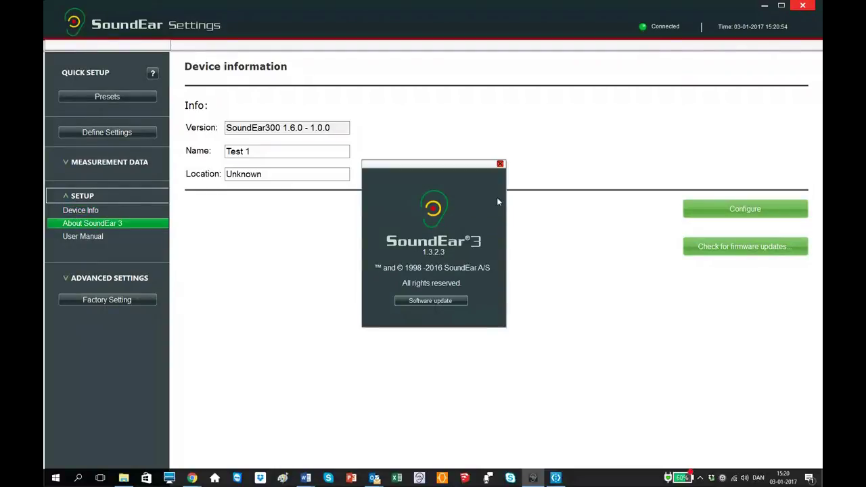
left_click(500, 164)
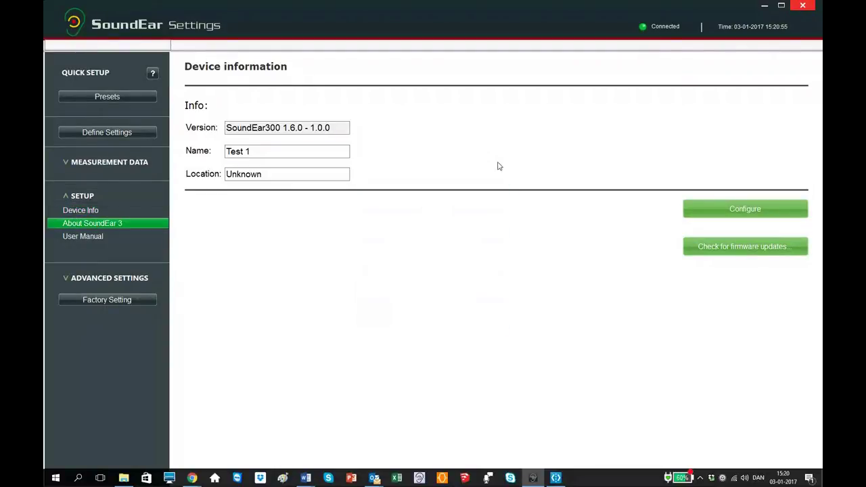
- Show the SoundEar 3 Manual - UK PDF and expand the Advanced Settings section
left_click(82, 237)
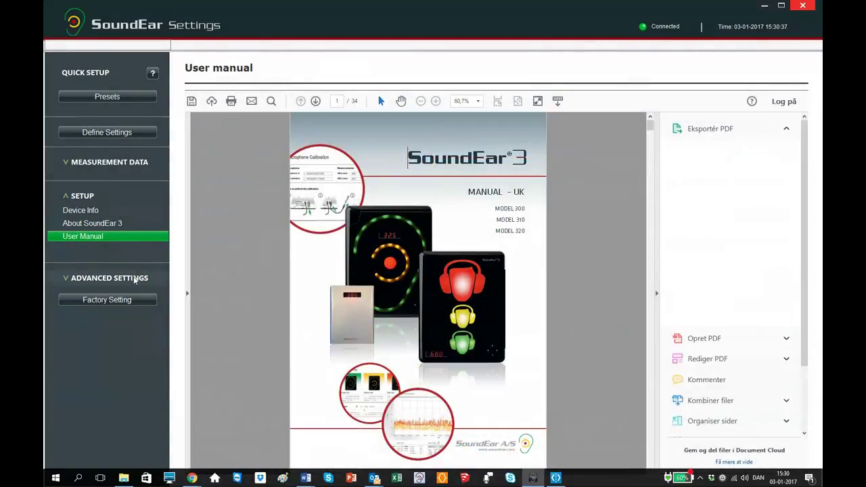
left_click(134, 279)
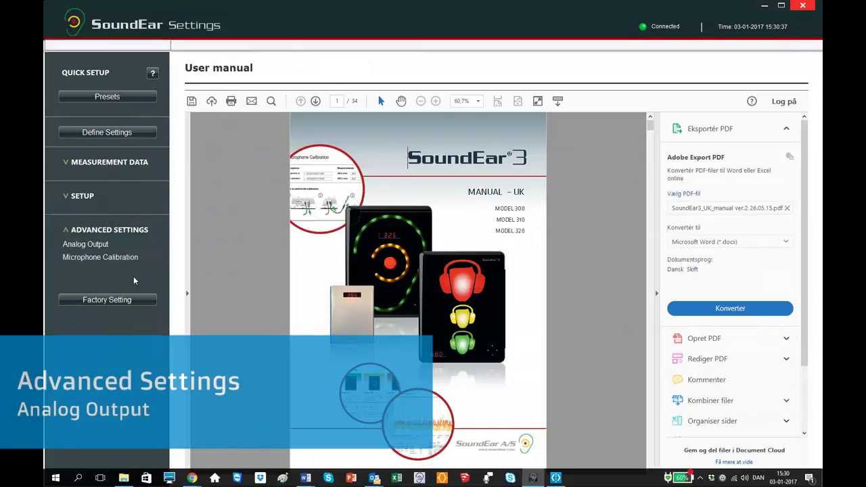
- Show the Analog Output page: LAeq,1s and LC peak outputs, 0-10V, 30–120 dB
left_click(106, 245)
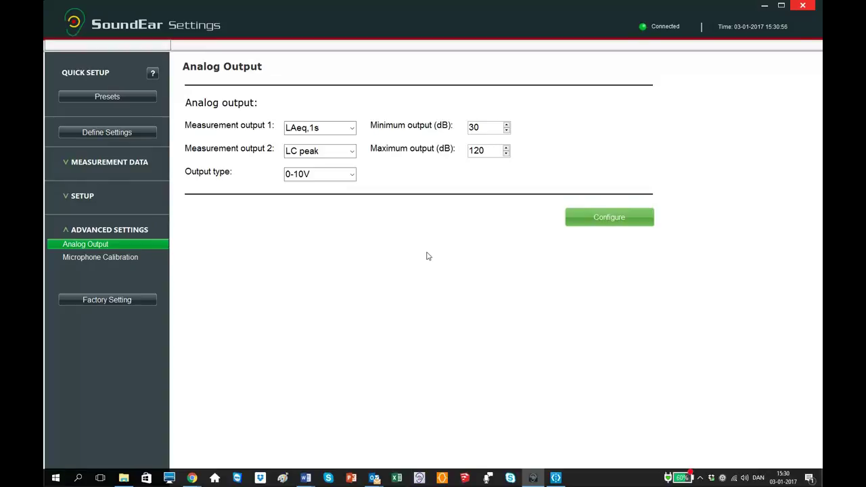
left_click(114, 258)
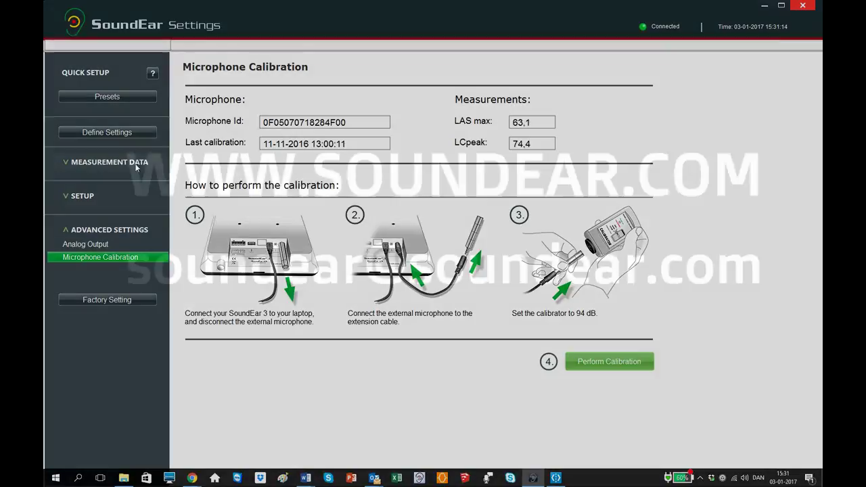
left_click(119, 164)
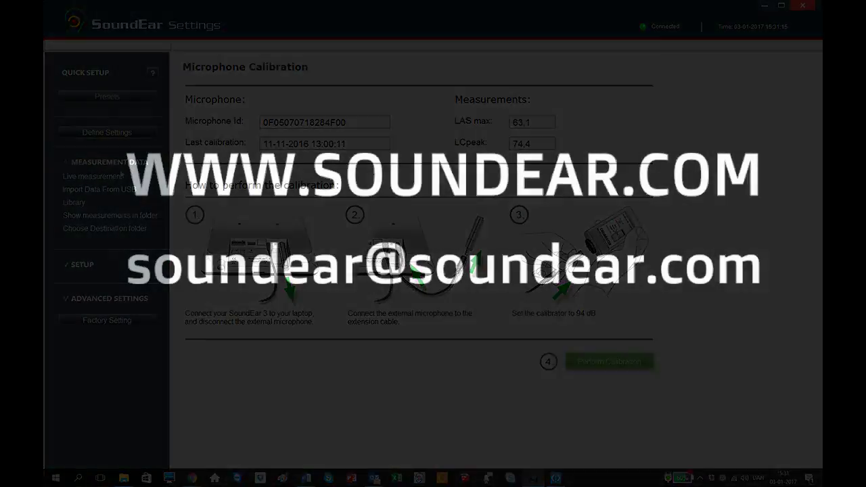